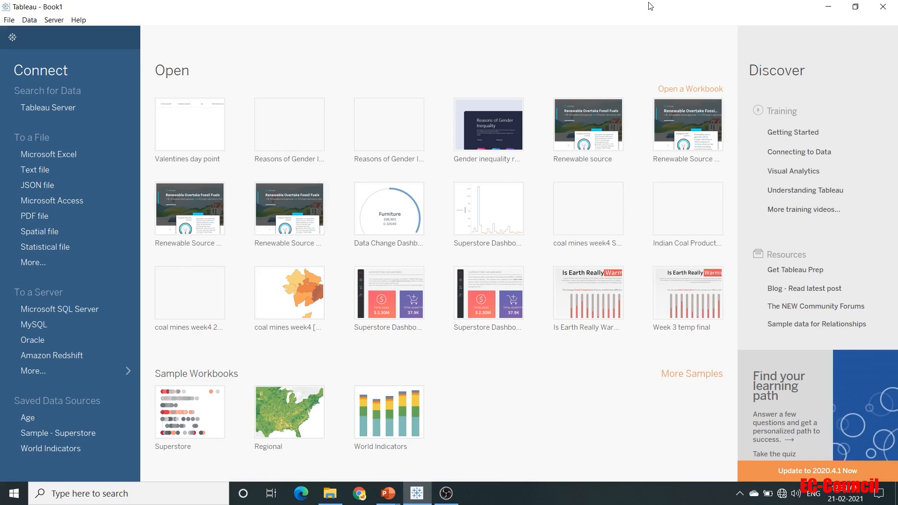
Connect to the Total Sales Excel workbook and the Quantity Sold file as two separate data sources.
left_click(46, 153)
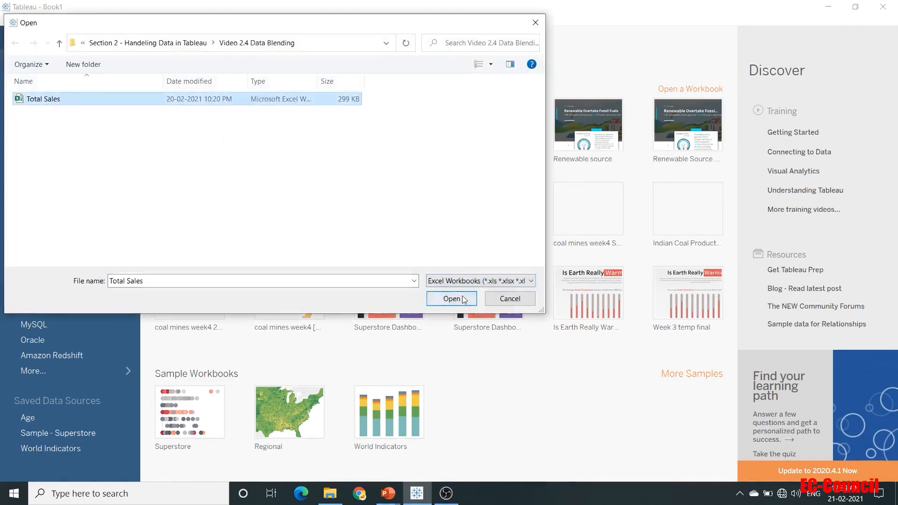
left_click(452, 298)
left_click(18, 39)
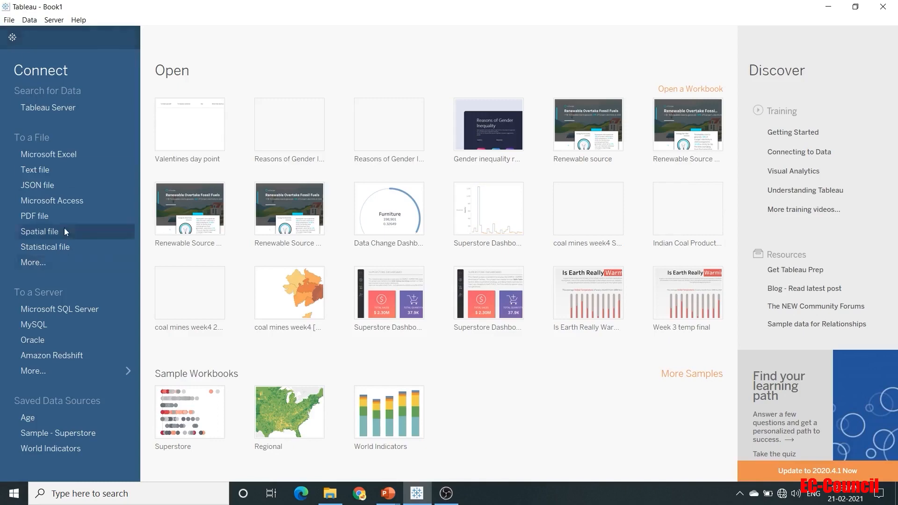
left_click(33, 262)
left_click(47, 96)
left_click(449, 298)
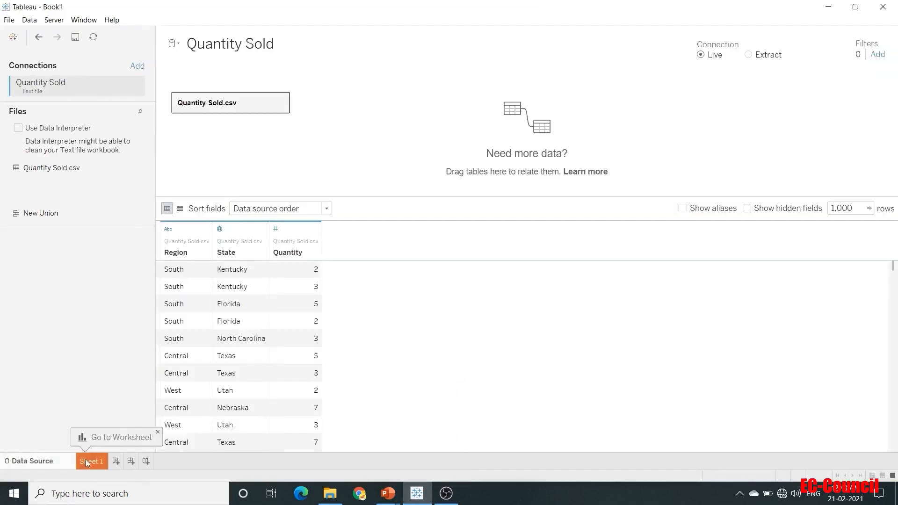
Go to Sheet 1 and compare the fields of the Quantity Sold and Sales (Total Sales) data sources.
left_click(86, 459)
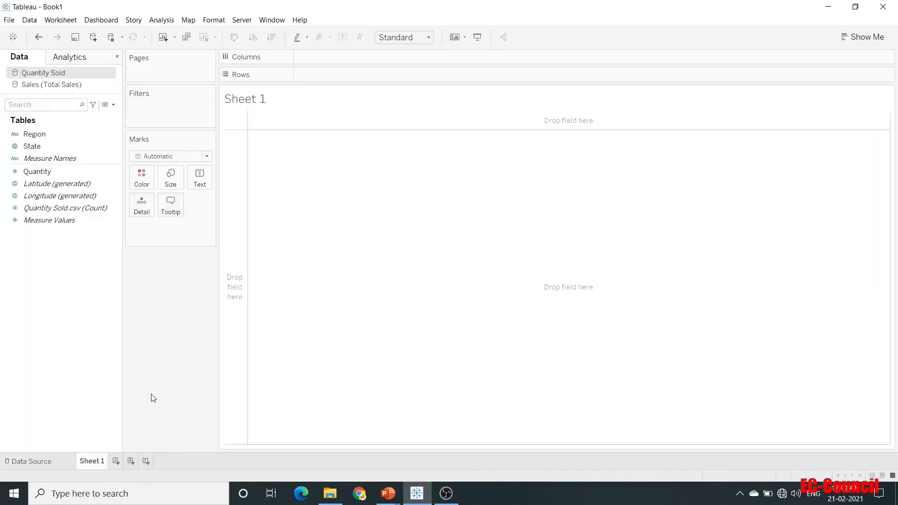
left_click(103, 86)
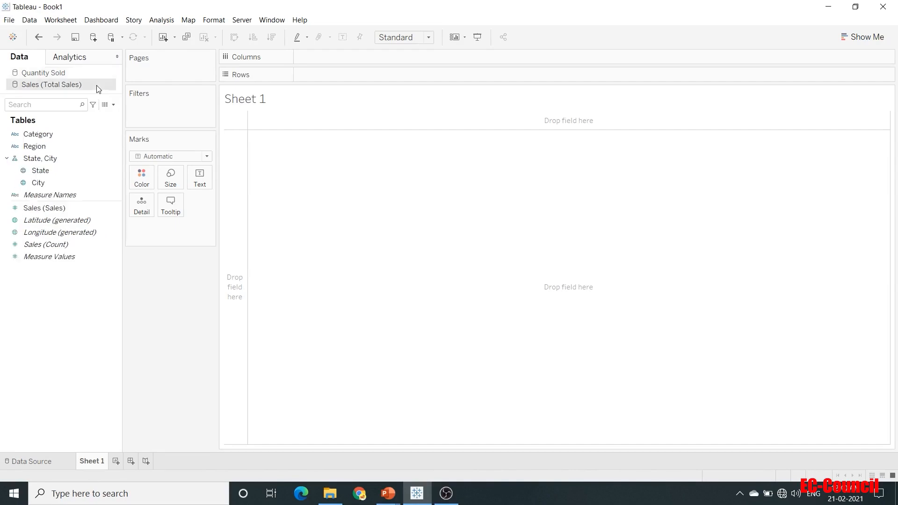
left_click(77, 76)
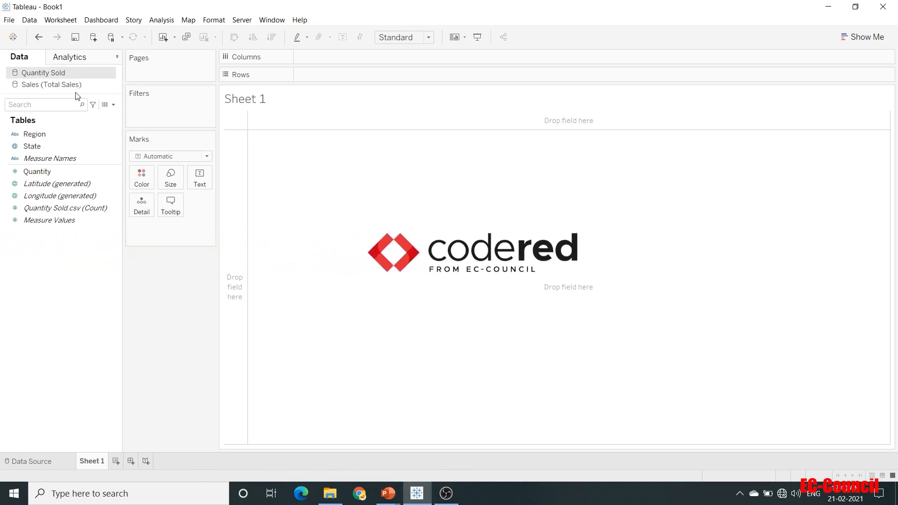
left_click(78, 87)
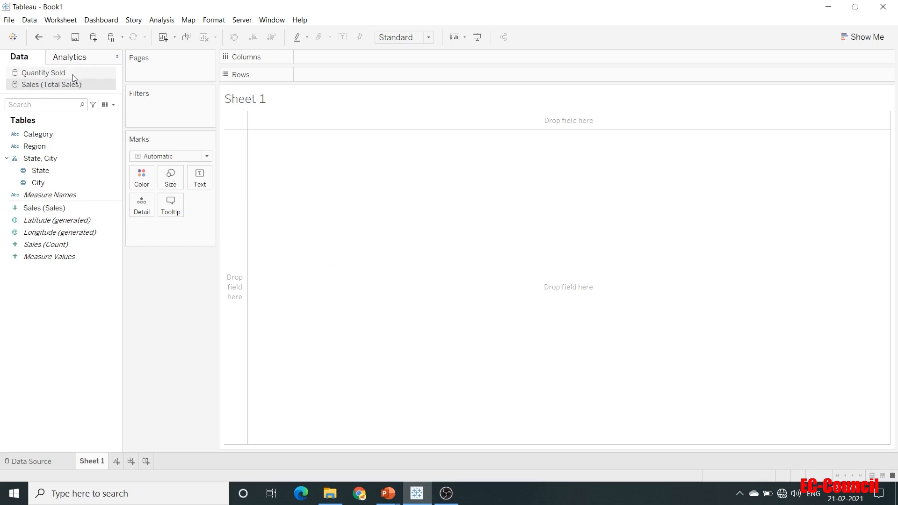
left_click(72, 75)
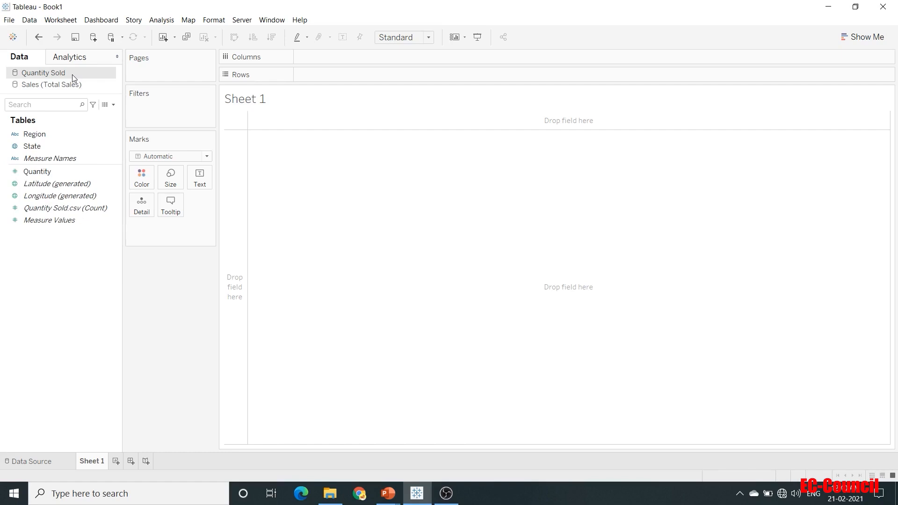
Build a horizontal bar chart of Sales (Sales) by State from the Sales (Total Sales) data source.
left_click(66, 84)
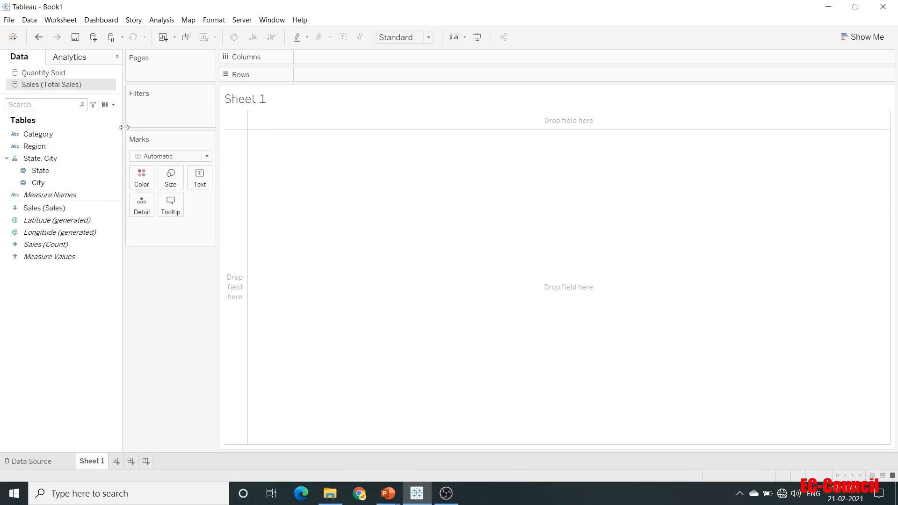
left_click(69, 170)
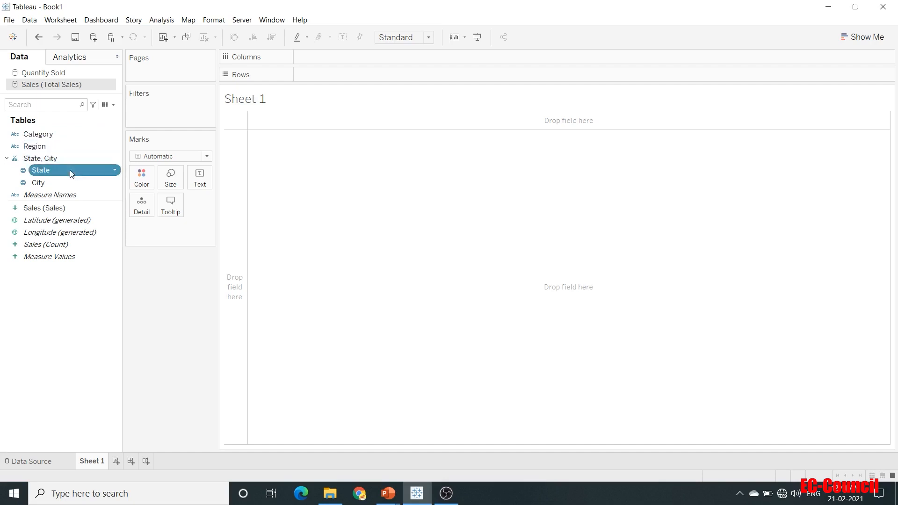
left_click(68, 208, "ctrl")
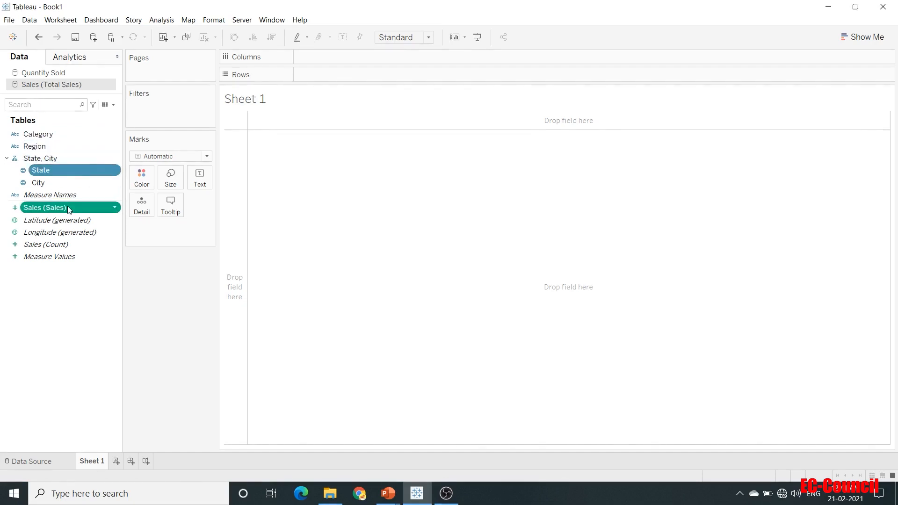
left_click(860, 37)
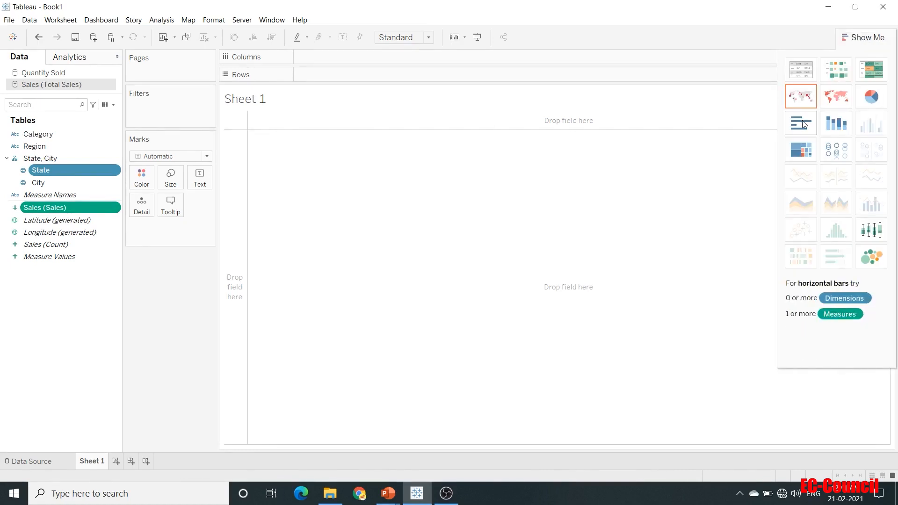
left_click(803, 124)
left_click(857, 41)
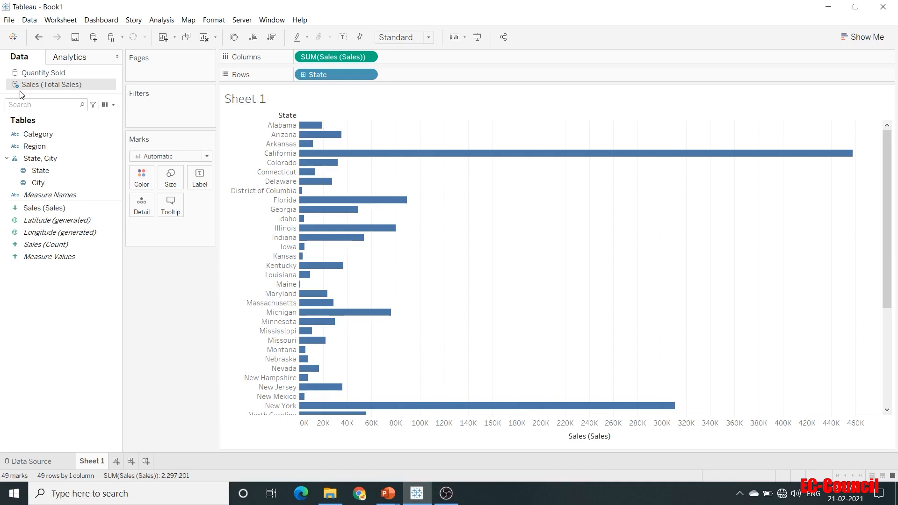
Examine the State and Region blend links in the Quantity Sold data source, switching the Region link on and back off.
left_click(23, 73)
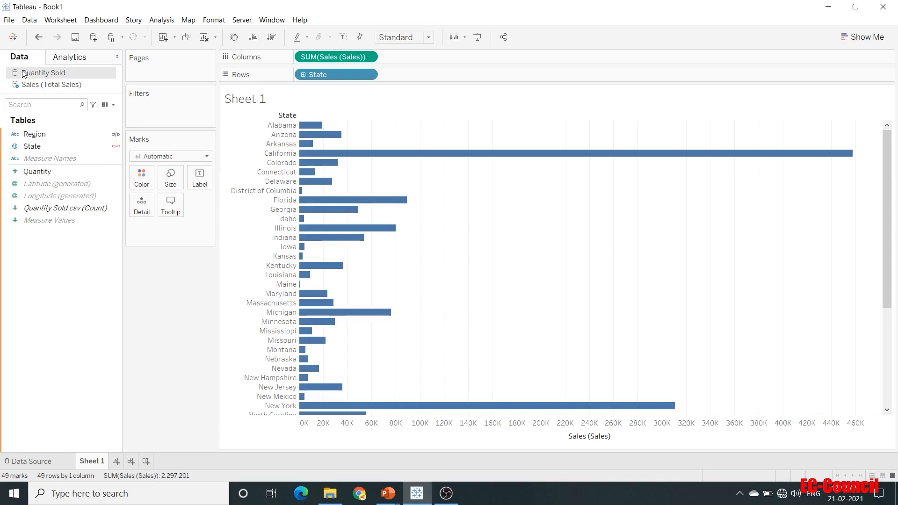
left_click(89, 146)
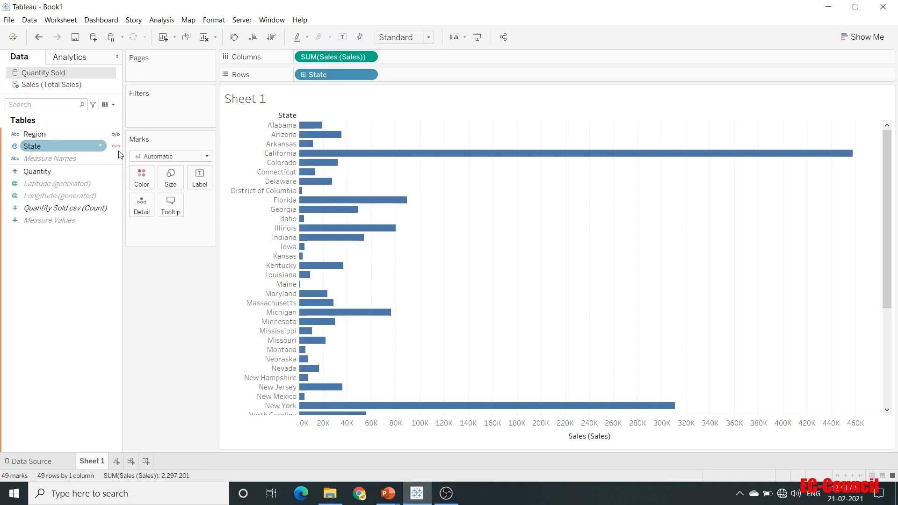
left_click(119, 137)
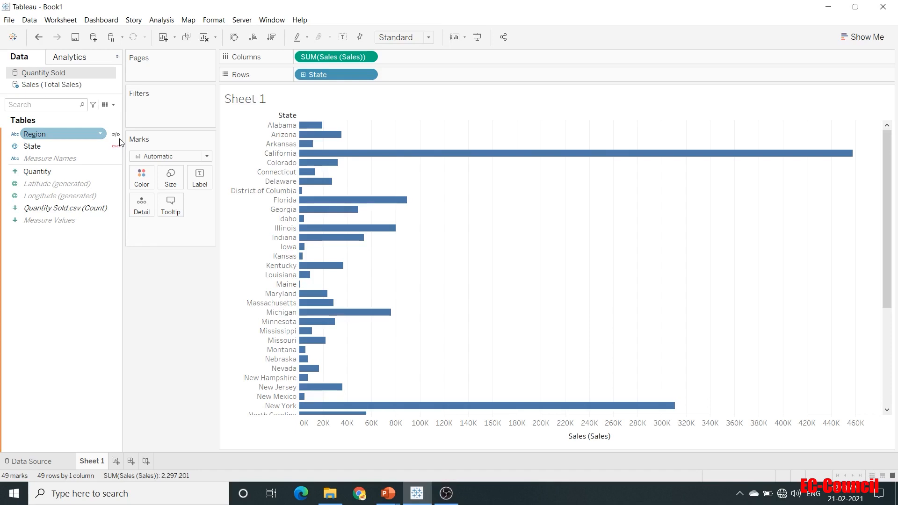
left_click(116, 134)
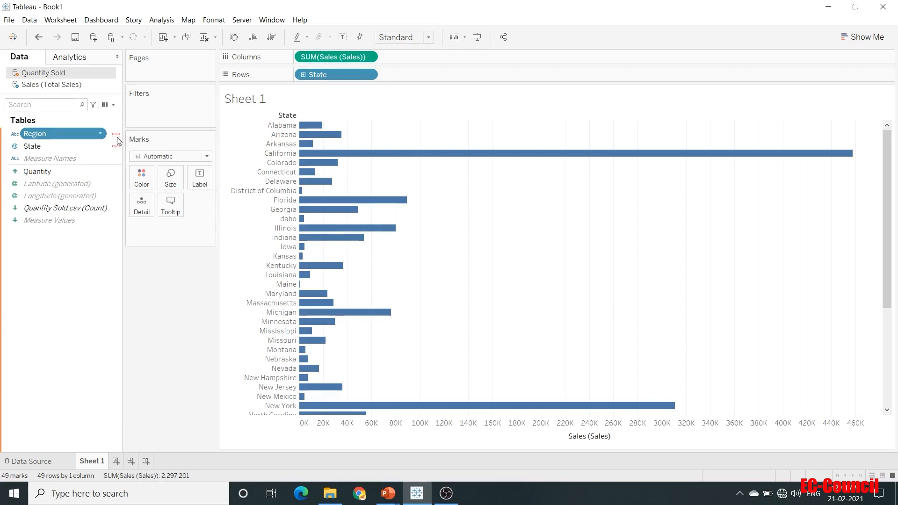
left_click(116, 134)
Review the blend relationships between Sales (Total Sales) and Quantity Sold, try the Custom option, and close the dialog without applying it.
left_click(29, 21)
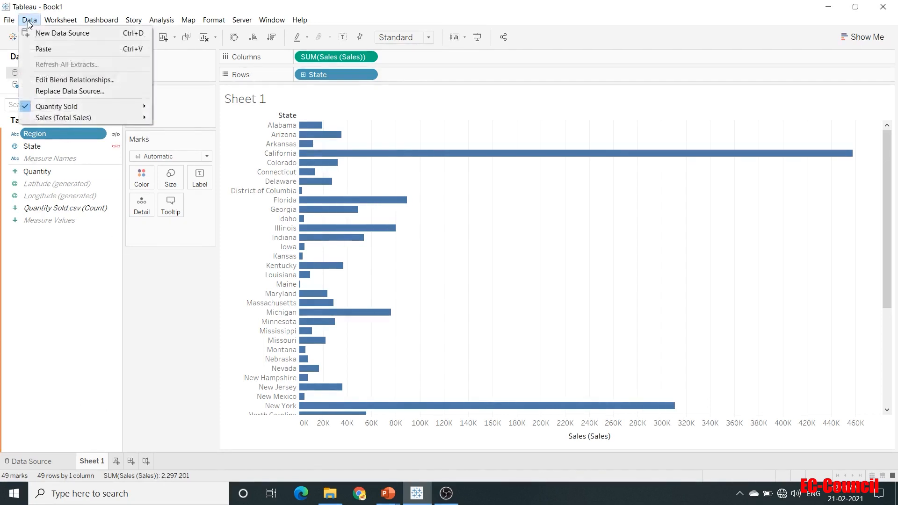
left_click(117, 82)
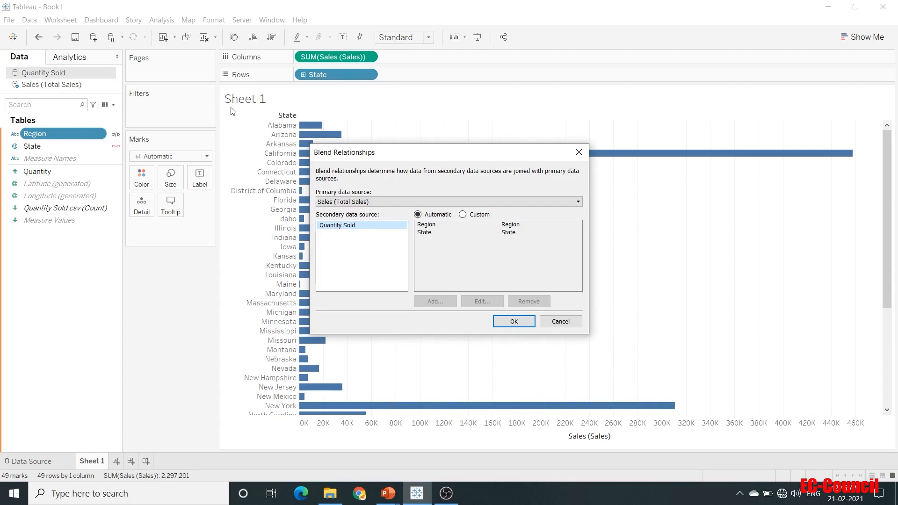
left_click(462, 215)
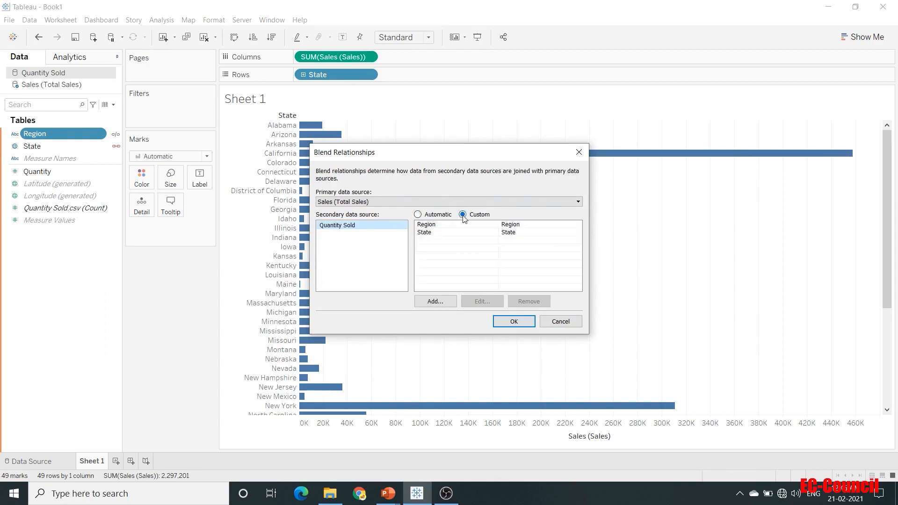
left_click(578, 152)
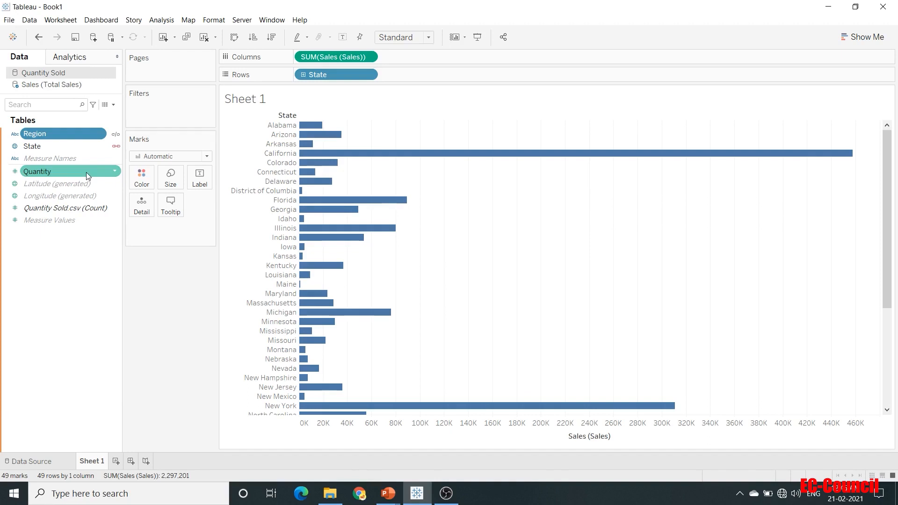
Add Quantity from the Quantity Sold data source to Columns, beside the sum of Sales.
left_click_drag(86, 172, 453, 55)
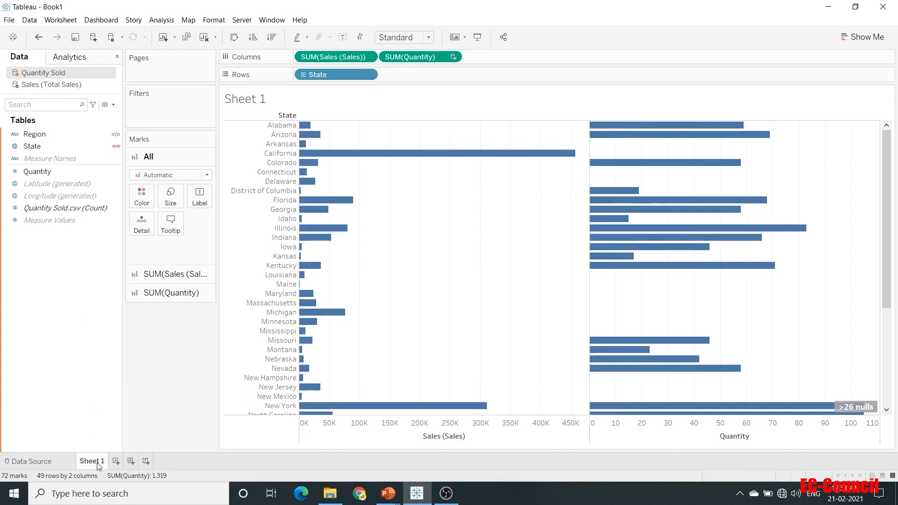
mouse_move(98, 466)
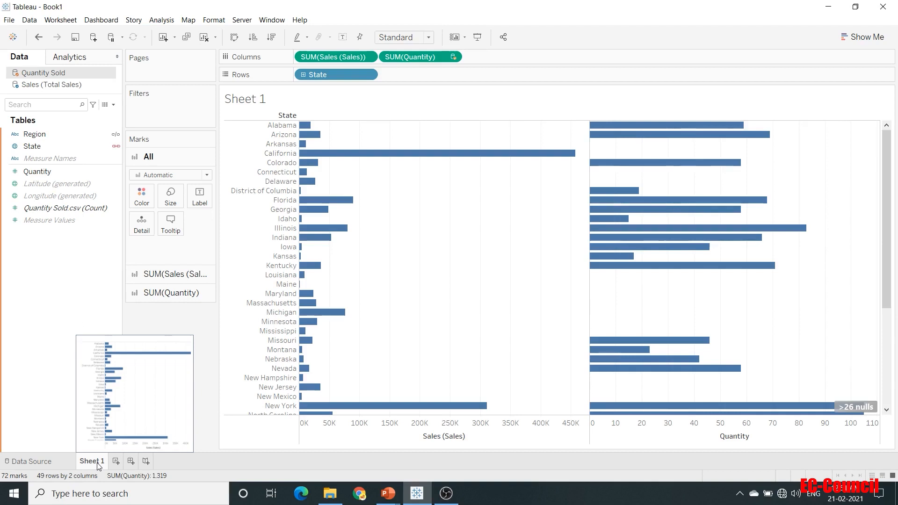
List the Quantity Sold data source's State values as rows on a new worksheet, and return to Sheet 1.
left_click(116, 461)
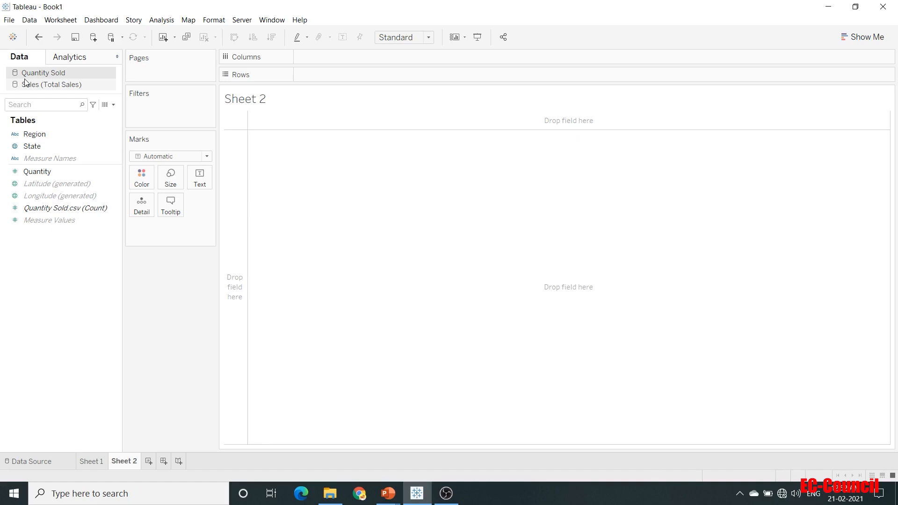
left_click_drag(29, 146, 309, 77)
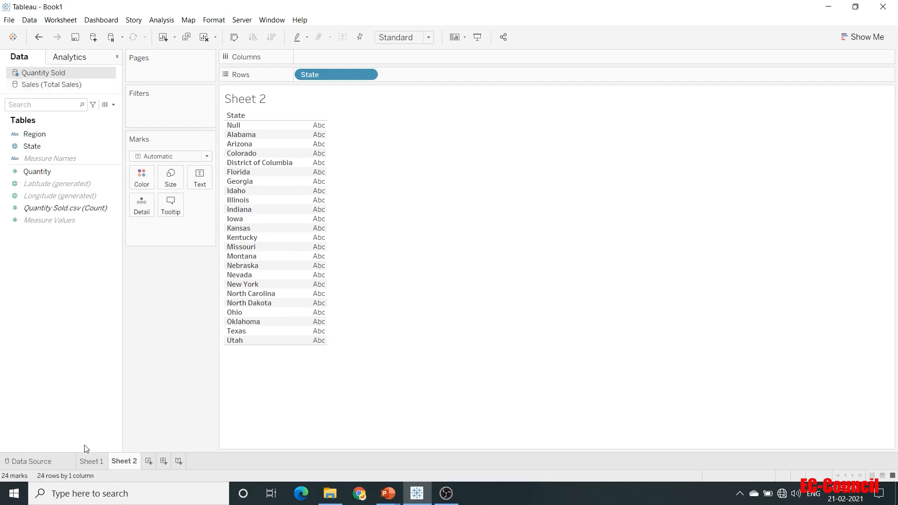
left_click(87, 460)
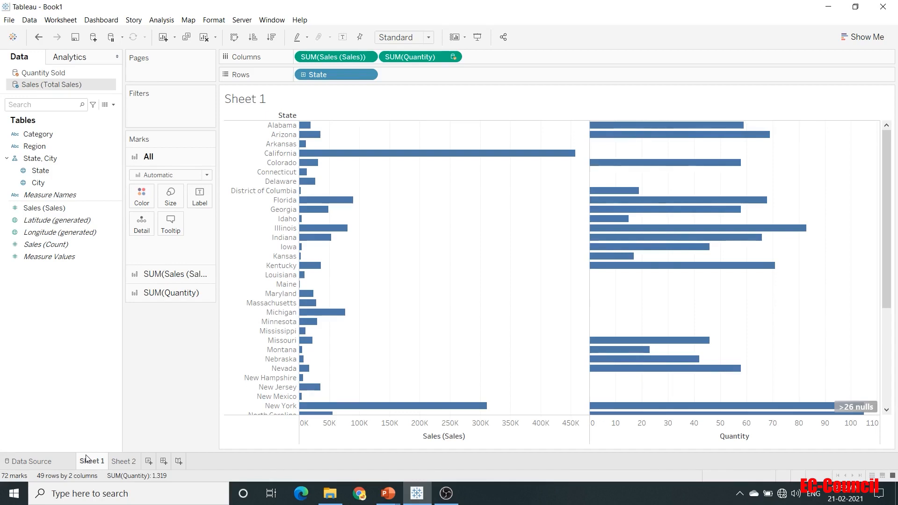
Add another blank worksheet and connect to the Total Sales Excel workbook again as a new data source.
left_click(150, 461)
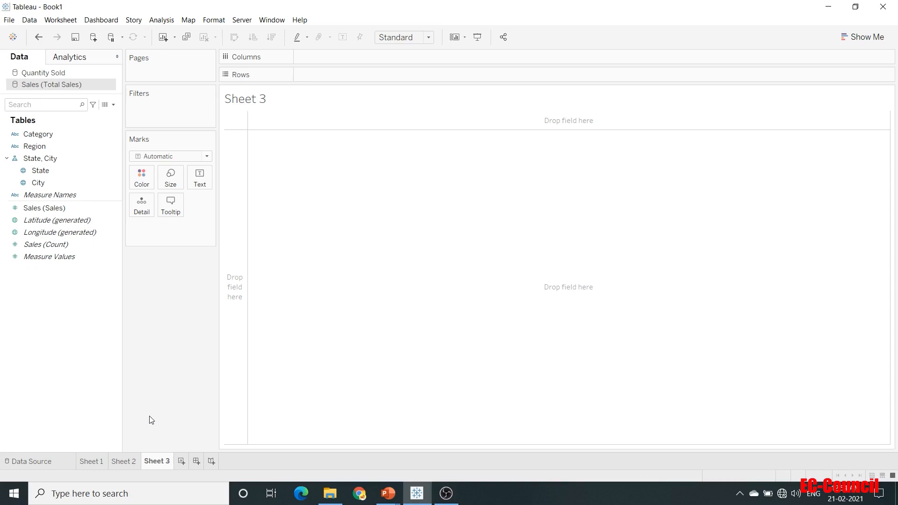
left_click(12, 38)
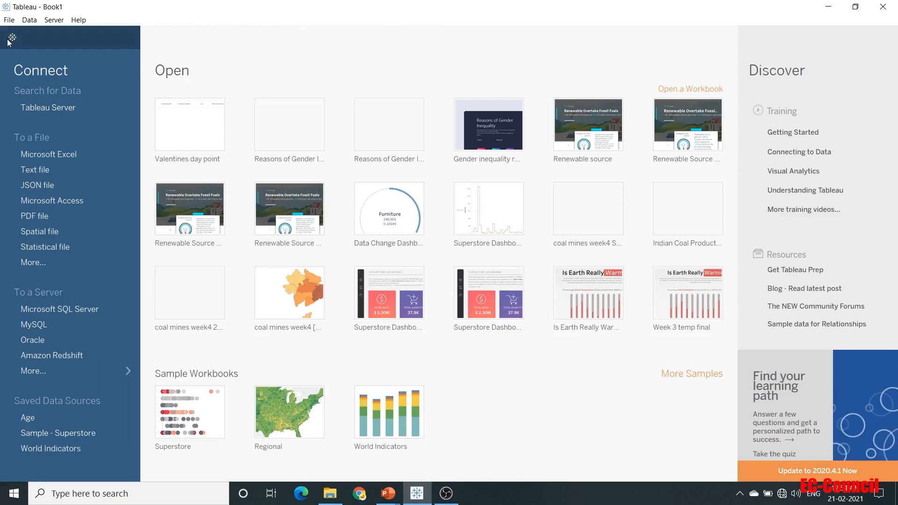
left_click(46, 159)
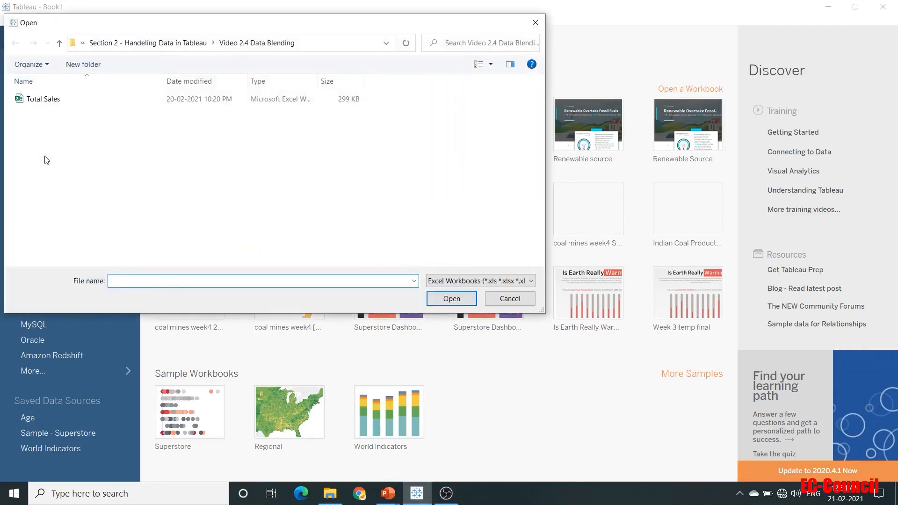
left_click(44, 102)
left_click(452, 298)
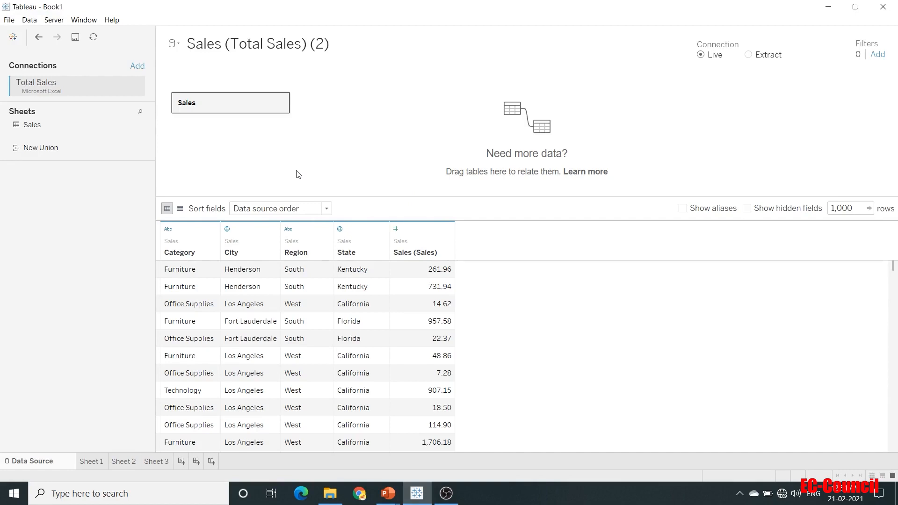
Add the Quantity Sold file as a second connection within the new Total Sales data source.
left_click(138, 66)
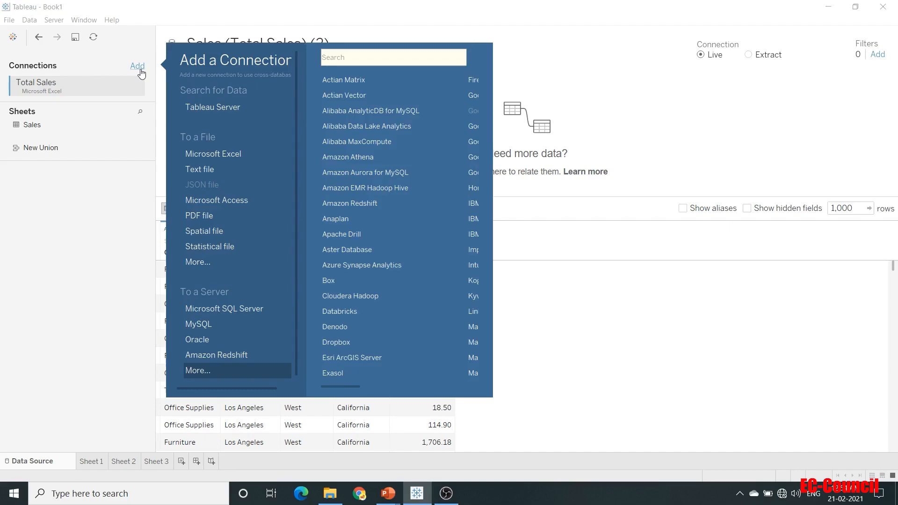
left_click(200, 263)
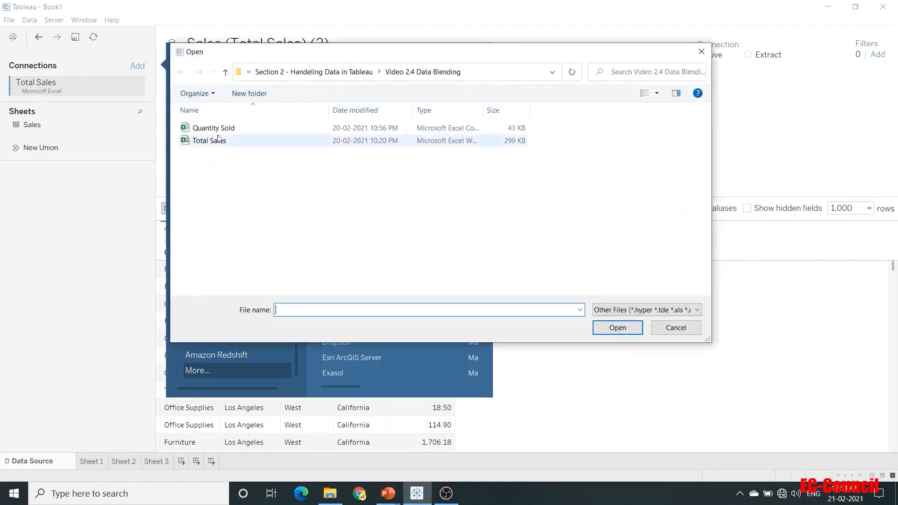
left_click(219, 130)
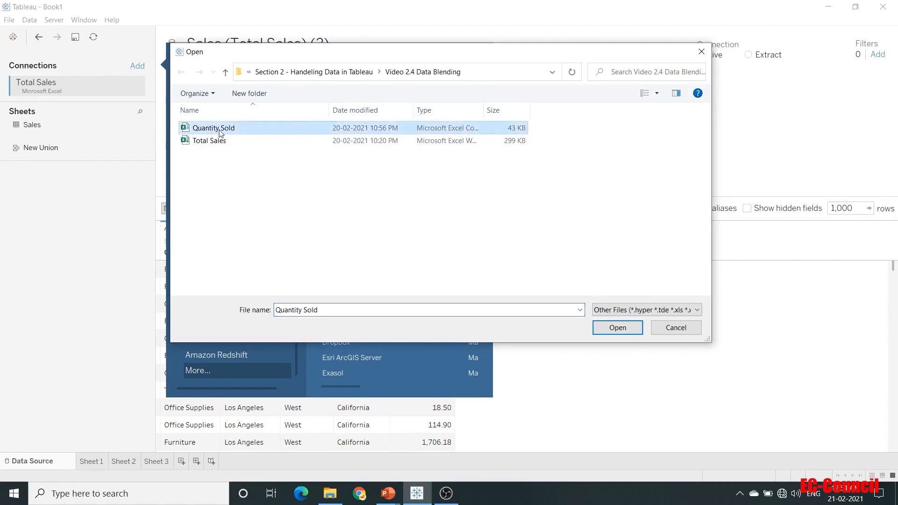
left_click(637, 328)
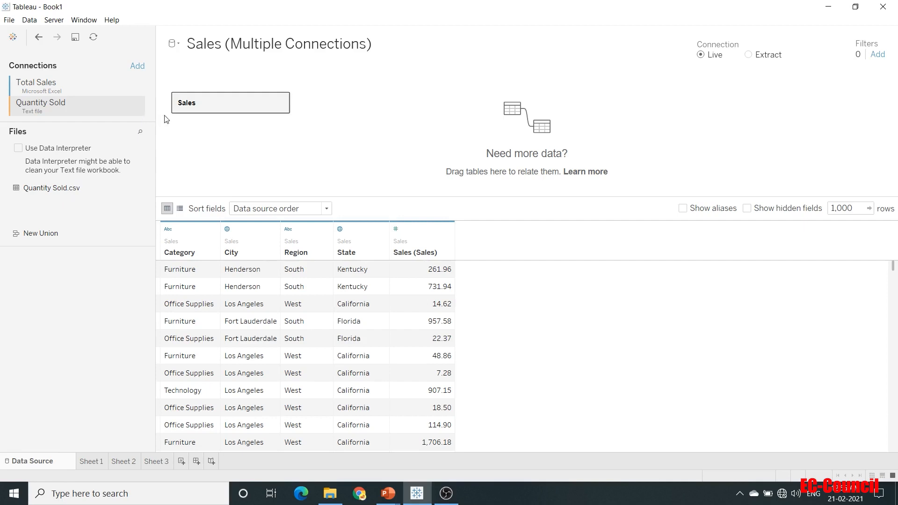
Open the Sales table's join canvas, add Quantity Sold.csv beside it, and make the join a left join.
double_click(227, 110)
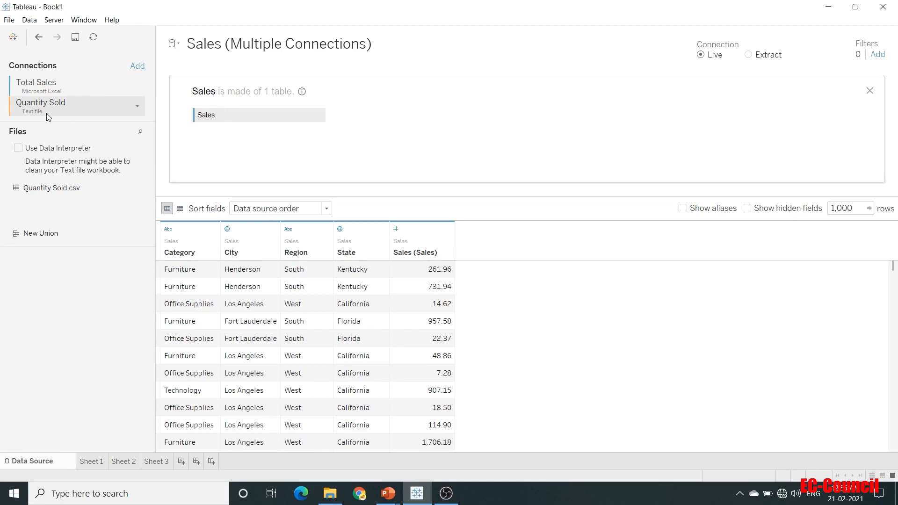
left_click_drag(48, 188, 394, 122)
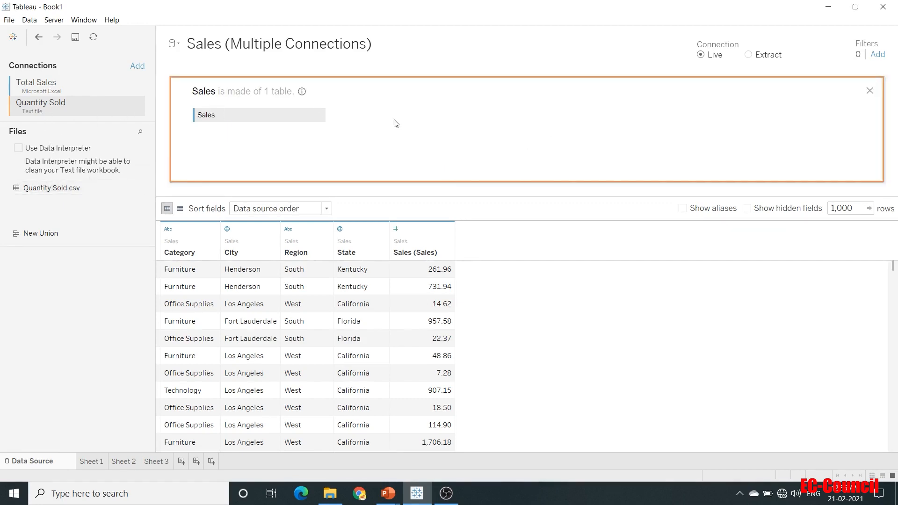
left_click(361, 116)
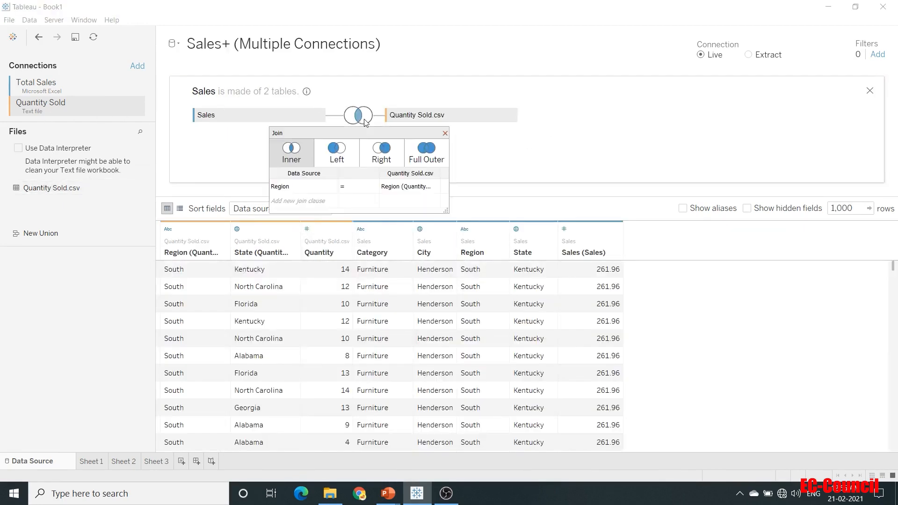
left_click(338, 154)
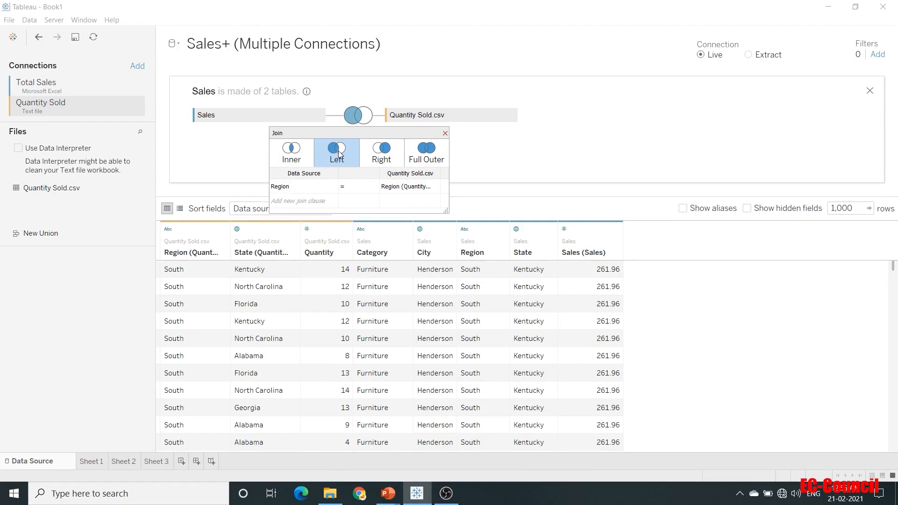
Set the join clause to match State from Sales with State (Quantity Sold.csv), and close the join settings.
left_click(306, 186)
left_click(319, 224)
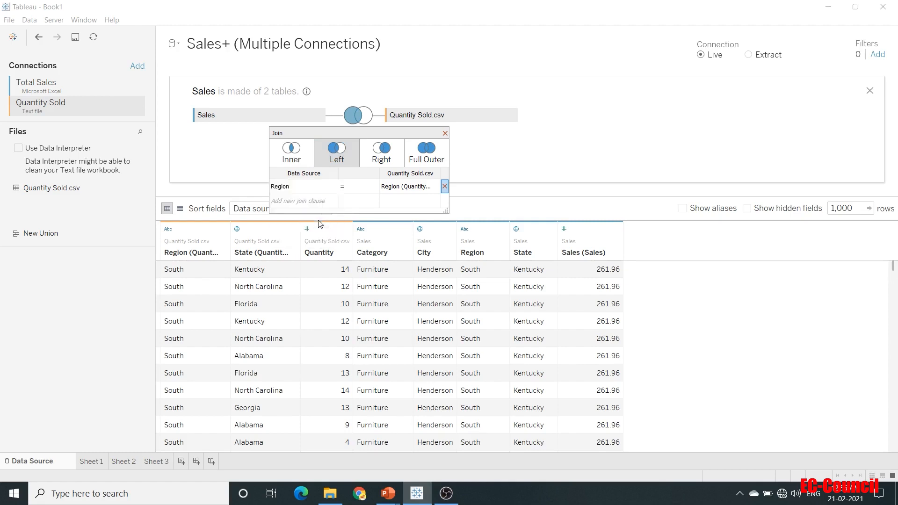
left_click(309, 186)
left_click(310, 233)
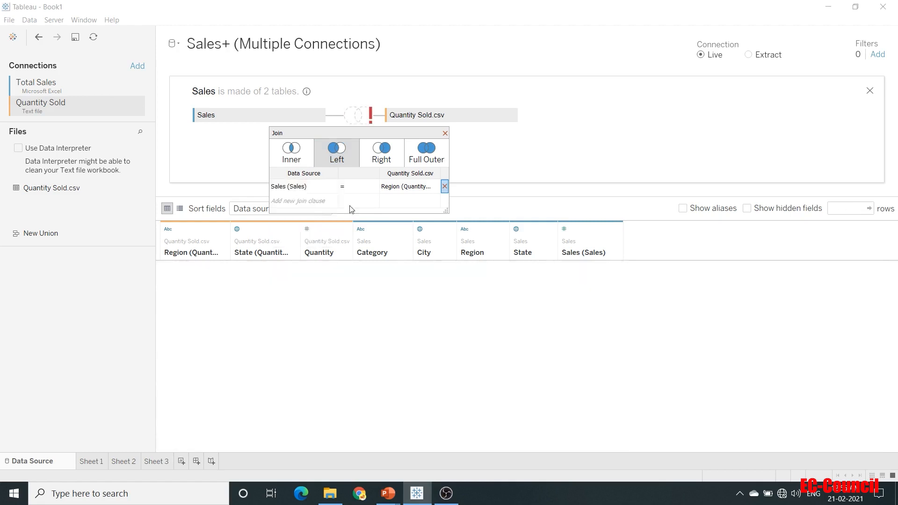
left_click(405, 186)
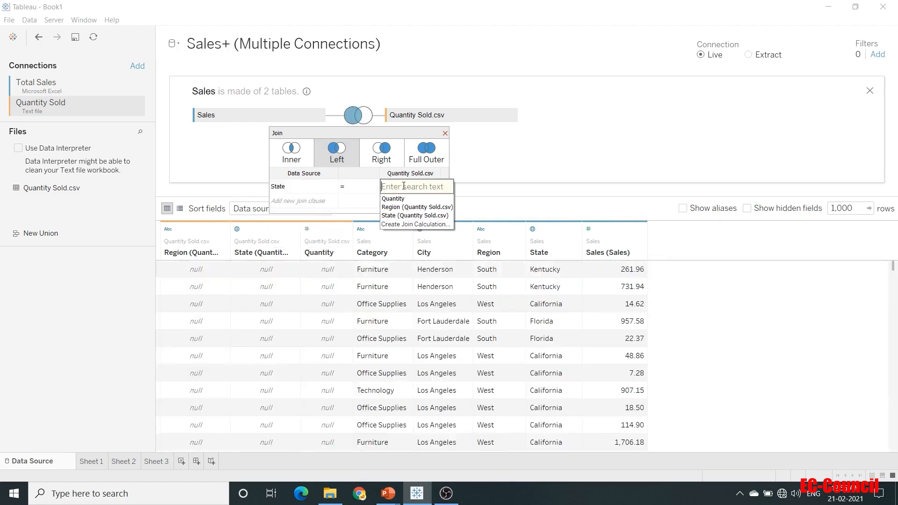
left_click(405, 215)
left_click(482, 156)
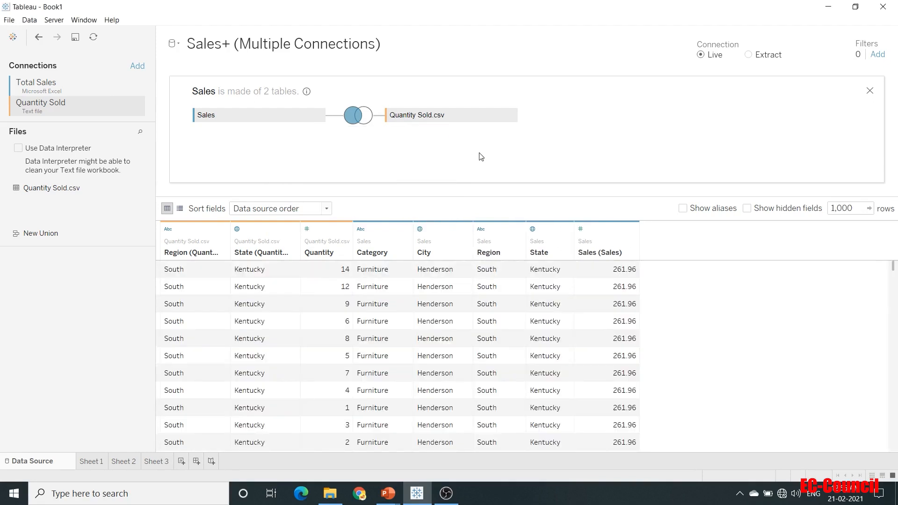
On Sheet 3, chart the joined data with State as rows and the sums of Sales (Sales) and Quantity as columns.
left_click(157, 461)
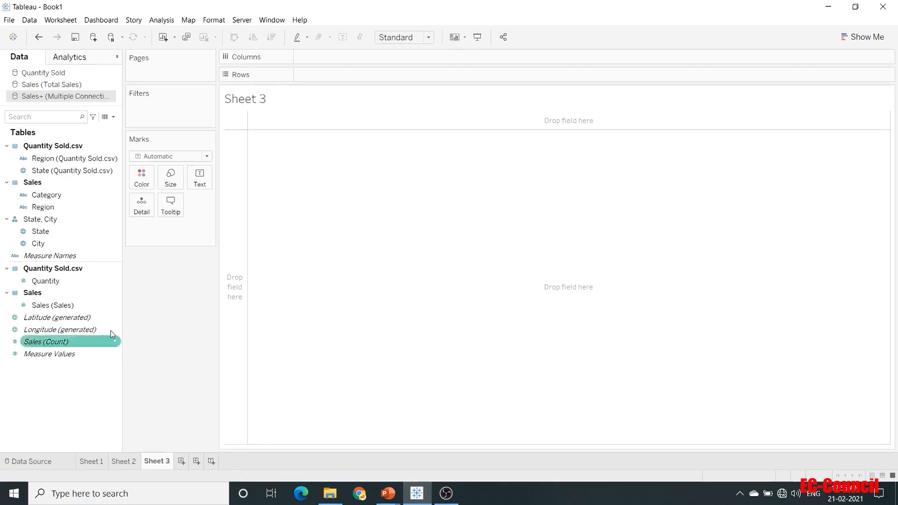
left_click_drag(60, 231, 346, 69)
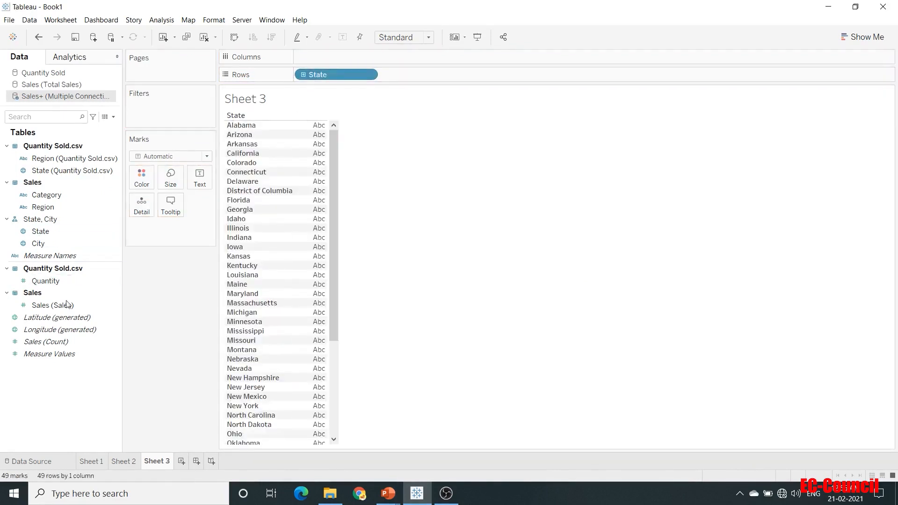
left_click_drag(63, 309, 327, 57)
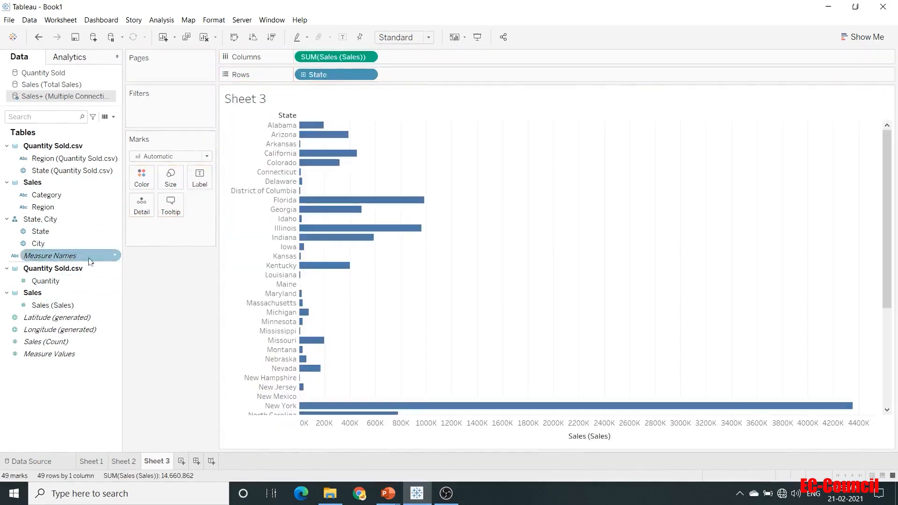
left_click_drag(59, 281, 432, 52)
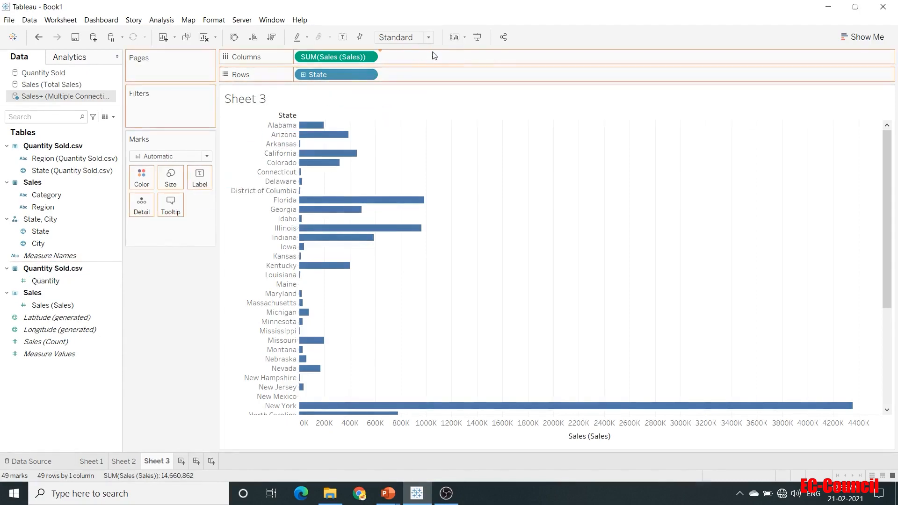